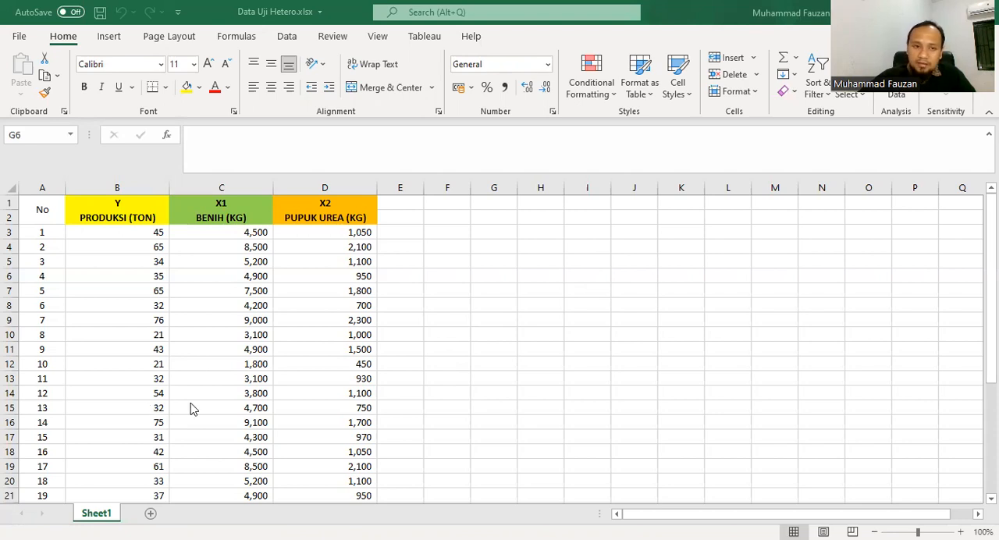
- Copy all the data values under Y, X1 and X2 in the worksheet and switch to the SPSS Statistics Data Editor
{"action": "scroll", "coordinate": [290, 375], "scroll_direction": "down", "scroll_amount": 4}
{"action": "scroll", "coordinate": [290, 375], "scroll_direction": "up", "scroll_amount": 4}
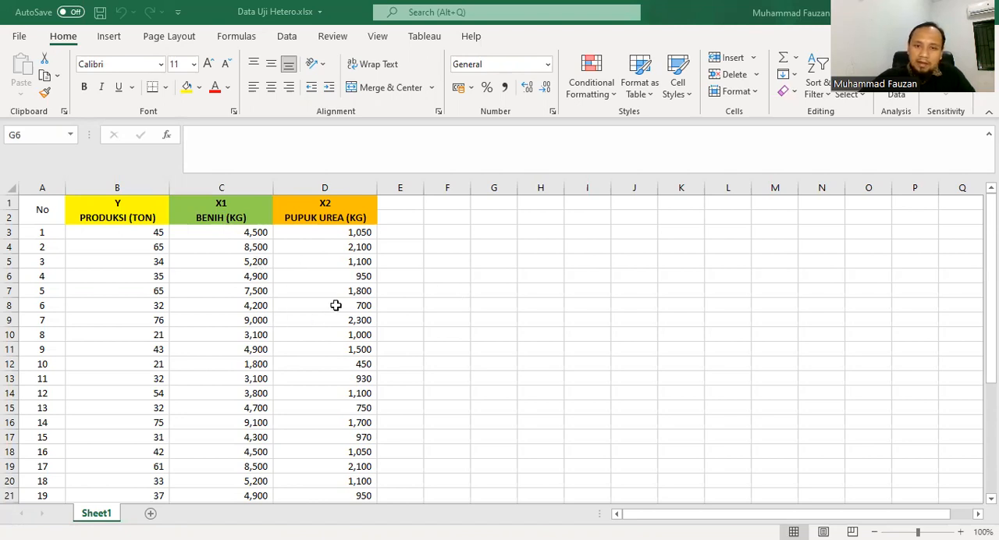
{"action": "left_click", "coordinate": [336, 305]}
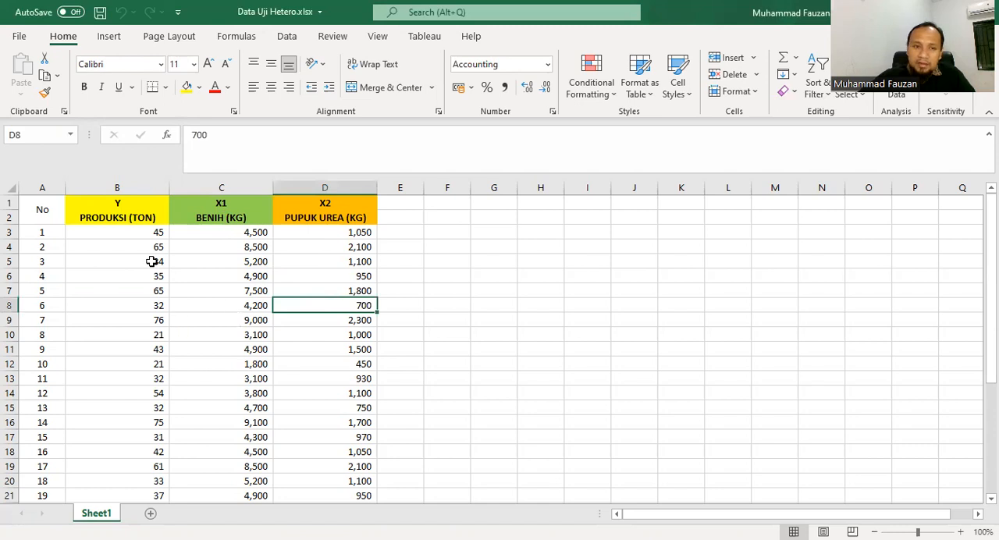
{"action": "left_click_drag", "start_coordinate": [129, 231], "coordinate": [299, 495]}
{"action": "left_click_drag", "start_coordinate": [282, 453], "coordinate": [278, 465]}
{"action": "scroll", "coordinate": [274, 367], "scroll_direction": "up", "scroll_amount": 4}
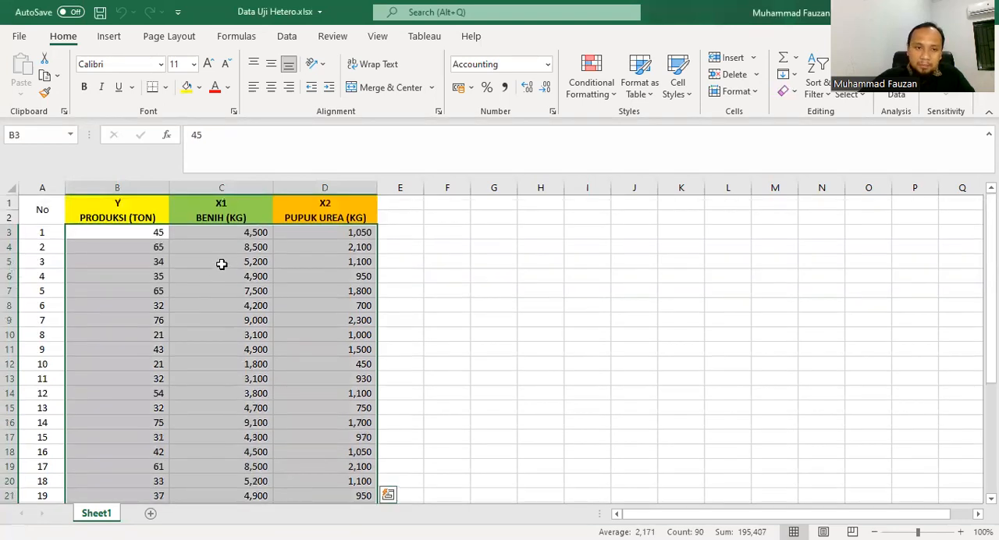
{"action": "right_click", "coordinate": [196, 270]}
{"action": "left_click", "coordinate": [251, 162]}
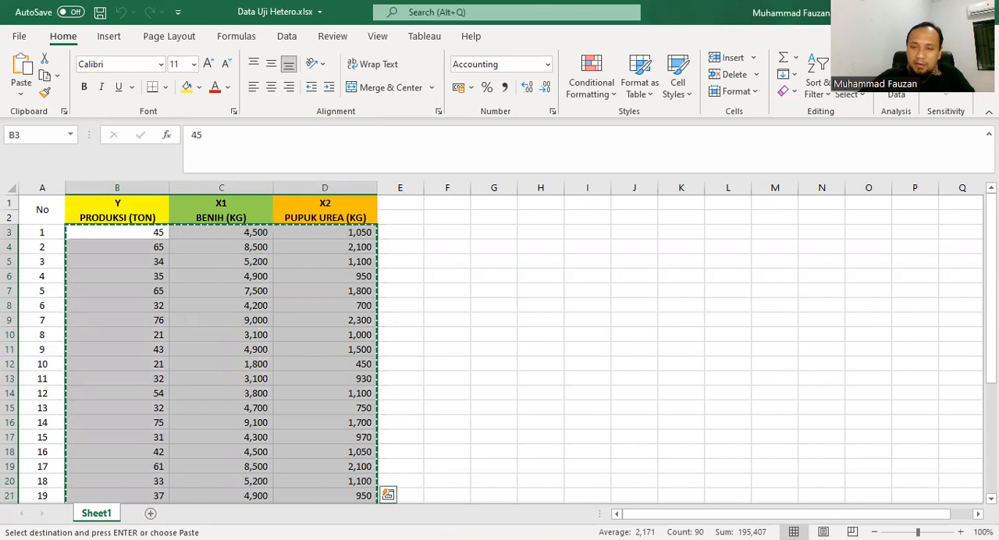
{"action": "key", "text": "alt+Tab"}
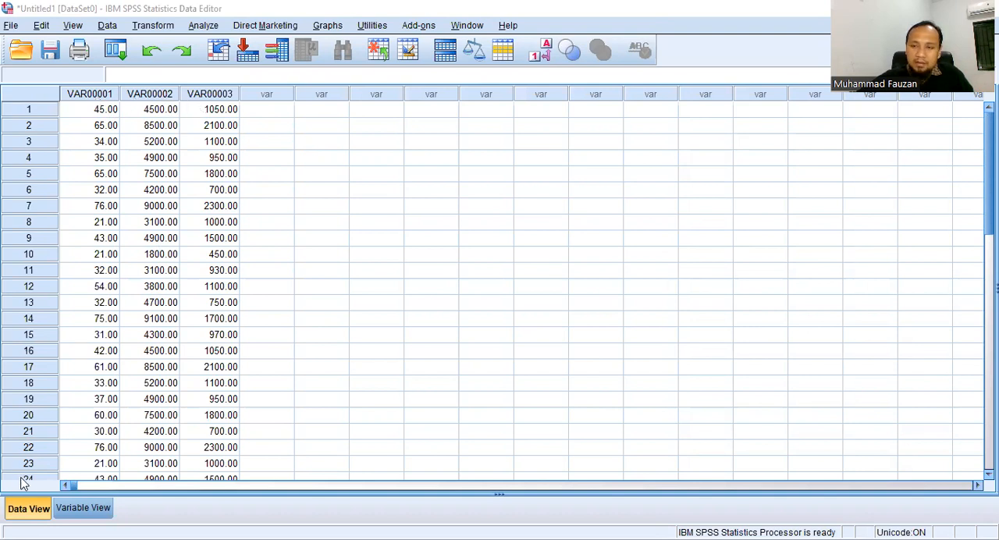
- Name the three variables Y, X1 and X2 in the variable definitions
{"action": "left_click", "coordinate": [78, 512]}
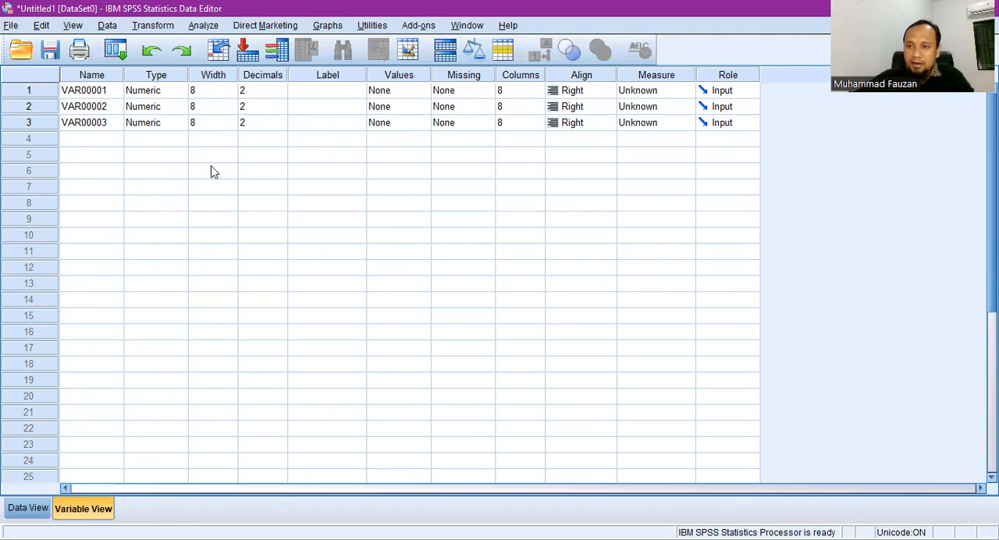
{"action": "left_click", "coordinate": [91, 95]}
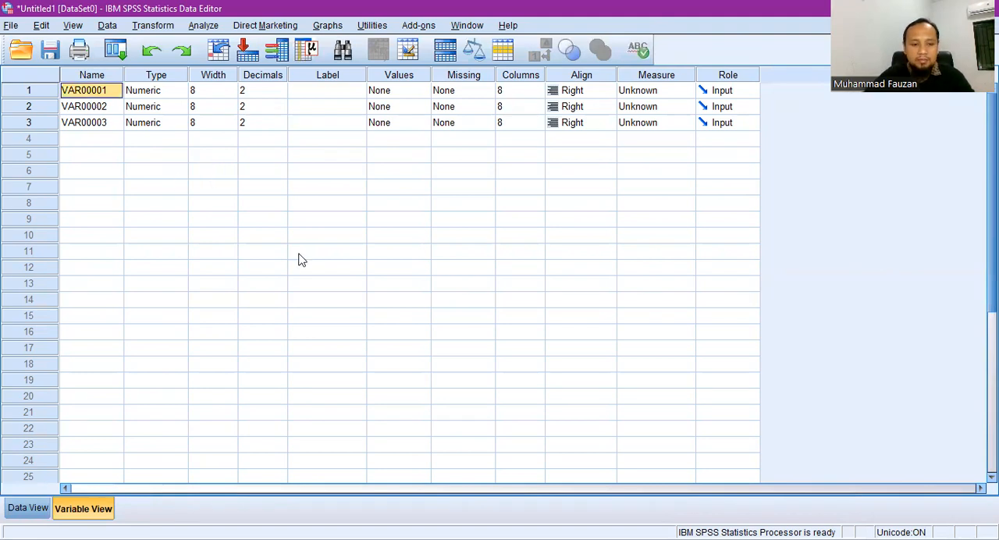
{"action": "type", "text": "Y"}
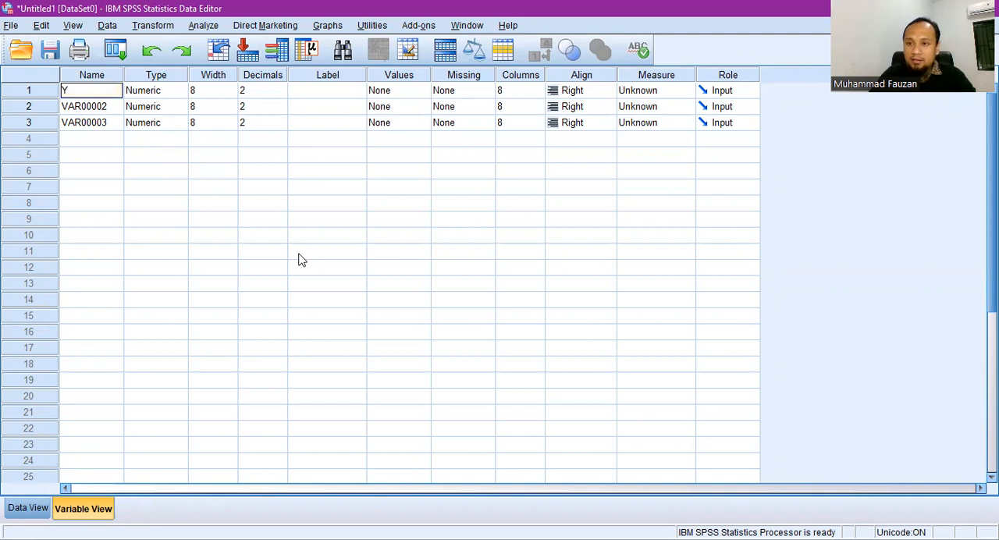
{"action": "key", "text": "Return"}
{"action": "type", "text": "X1"}
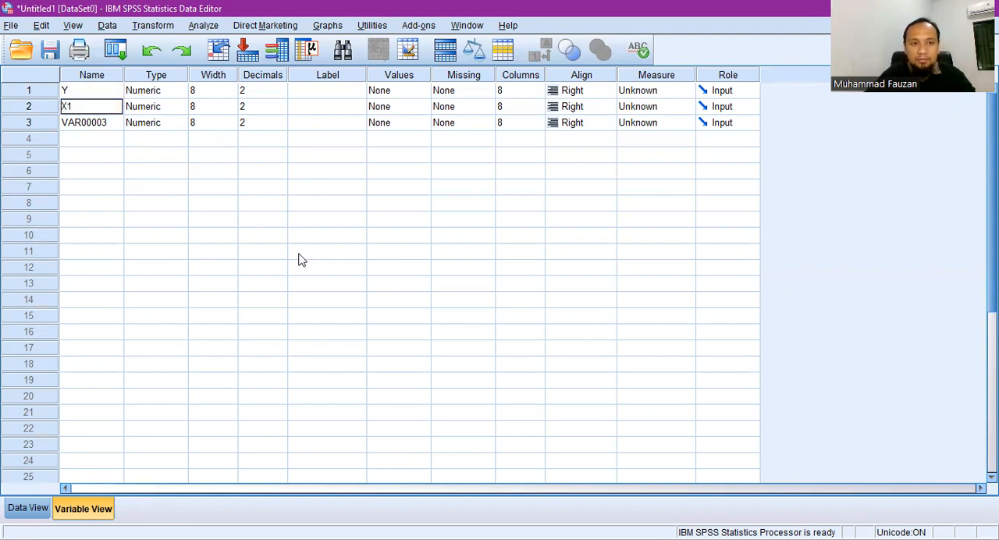
{"action": "key", "text": "Return"}
{"action": "type", "text": "X2"}
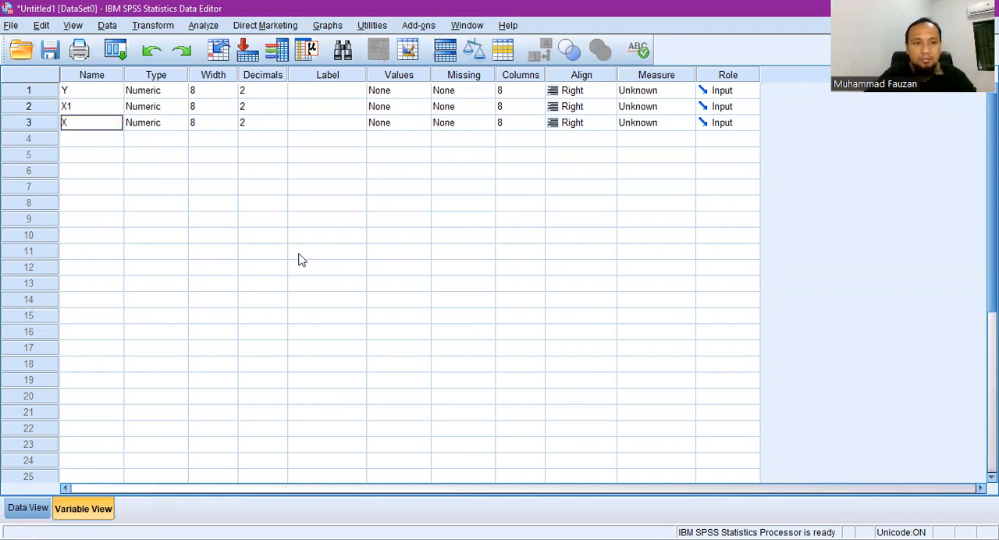
- Label variable Y as Produksi, X1 as Benih and X2 as Urea
{"action": "key", "text": "Tab"}
{"action": "key", "text": "Tab"}
{"action": "key", "text": "Tab"}
{"action": "key", "text": "Tab"}
{"action": "key", "text": "Up"}
{"action": "key", "text": "Up"}
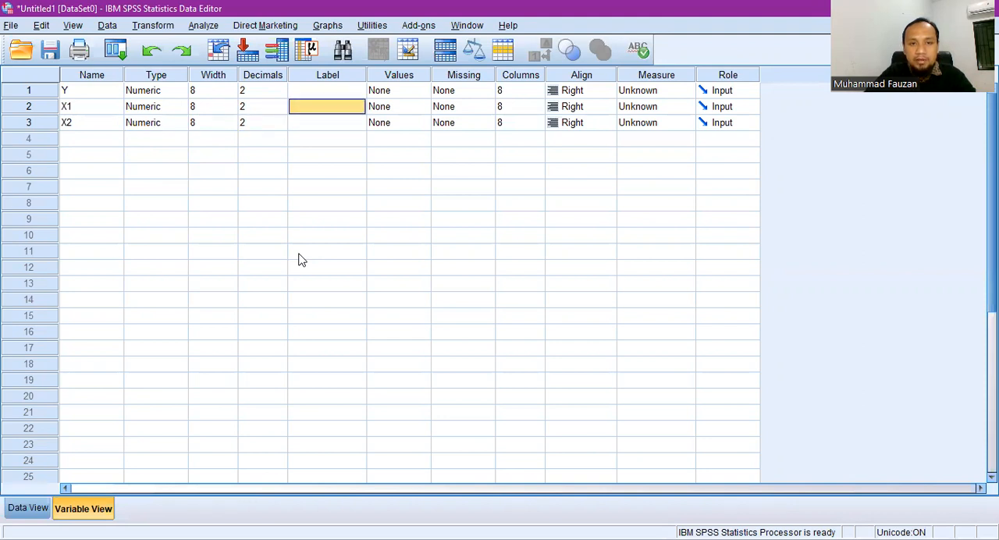
{"action": "type", "text": "Produksi"}
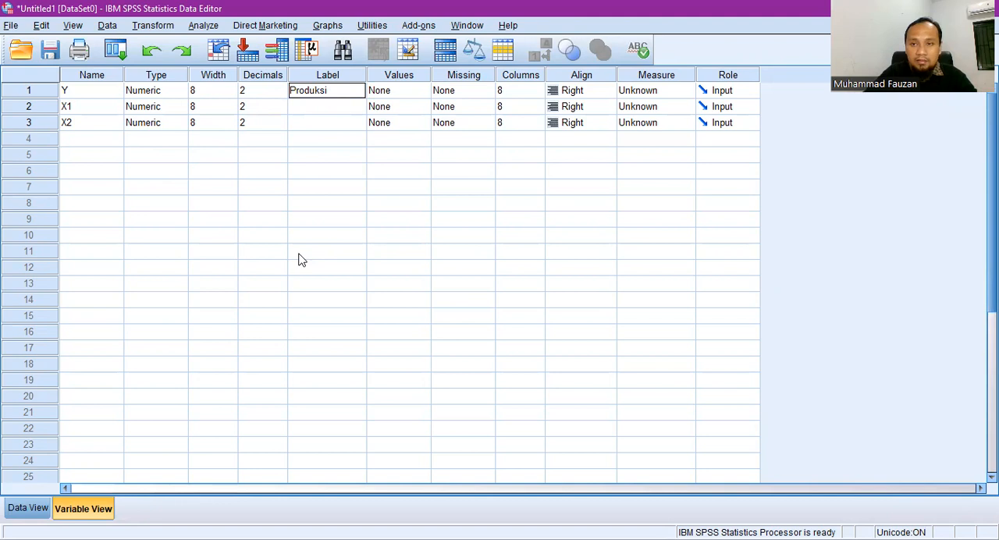
{"action": "key", "text": "Return"}
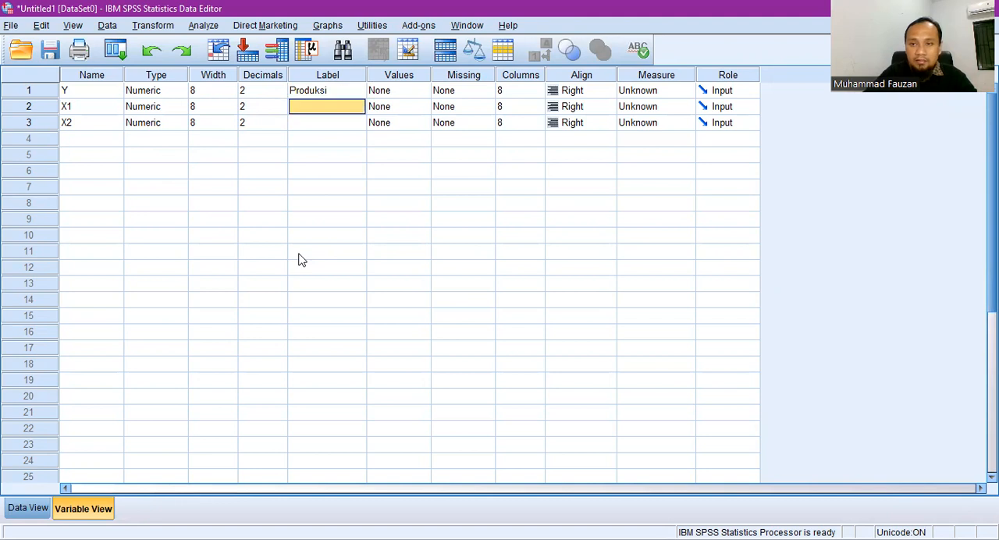
{"action": "type", "text": "Benih"}
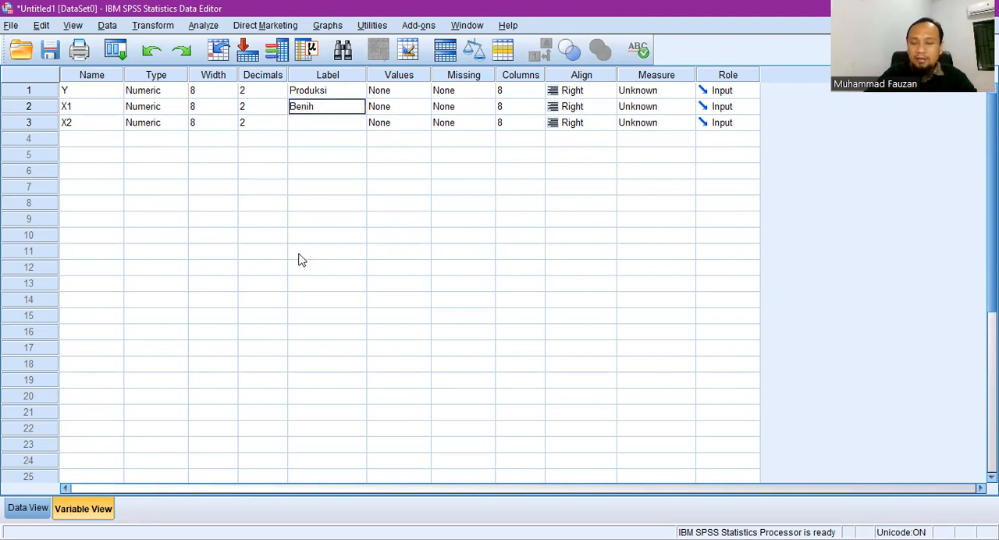
{"action": "key", "text": "Return"}
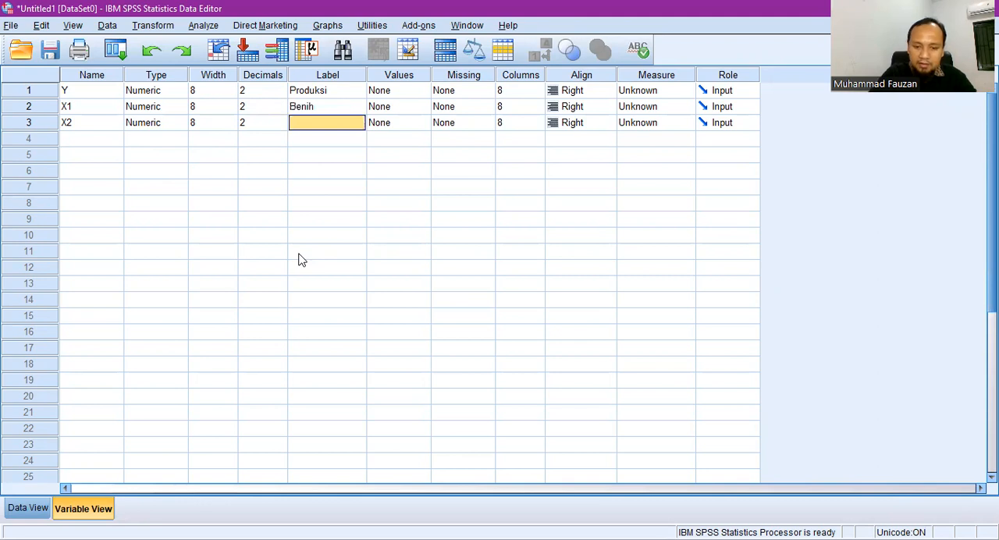
{"action": "type", "text": "Urea"}
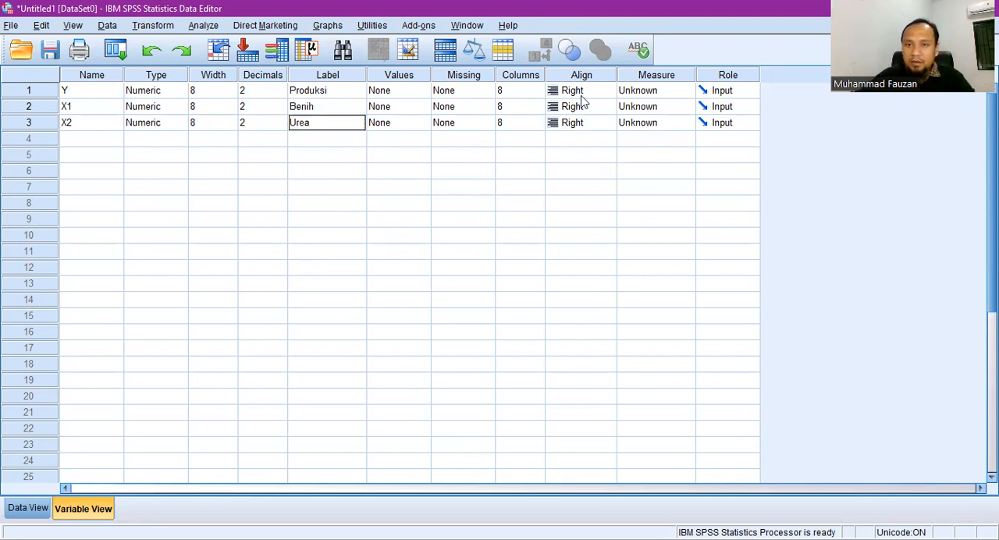
- Set the measurement level of Y, X1 and X2 to Scale and return to the data values
{"action": "left_click", "coordinate": [648, 95]}
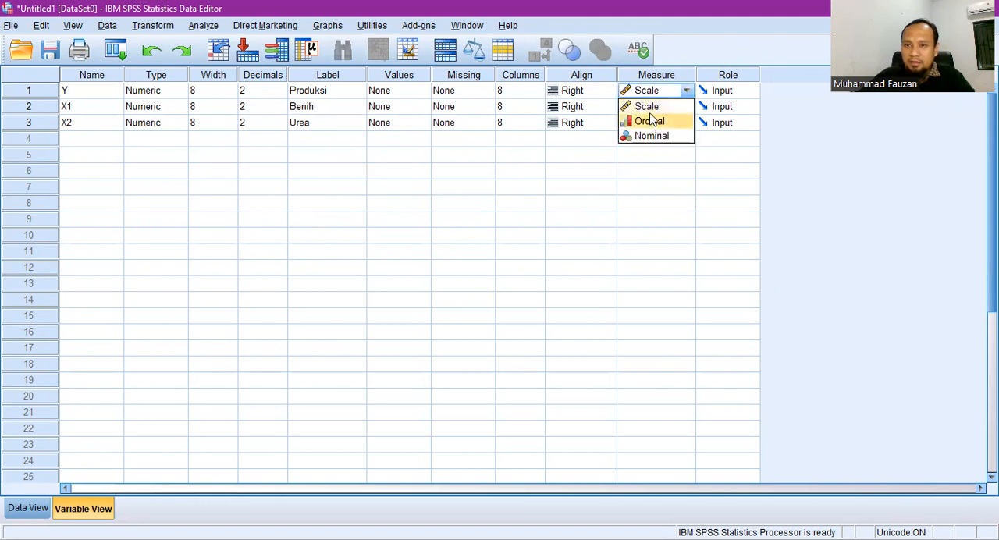
{"action": "left_click", "coordinate": [648, 106]}
{"action": "left_click", "coordinate": [672, 110]}
{"action": "left_click", "coordinate": [662, 125]}
{"action": "left_click", "coordinate": [678, 123]}
{"action": "left_click", "coordinate": [669, 143]}
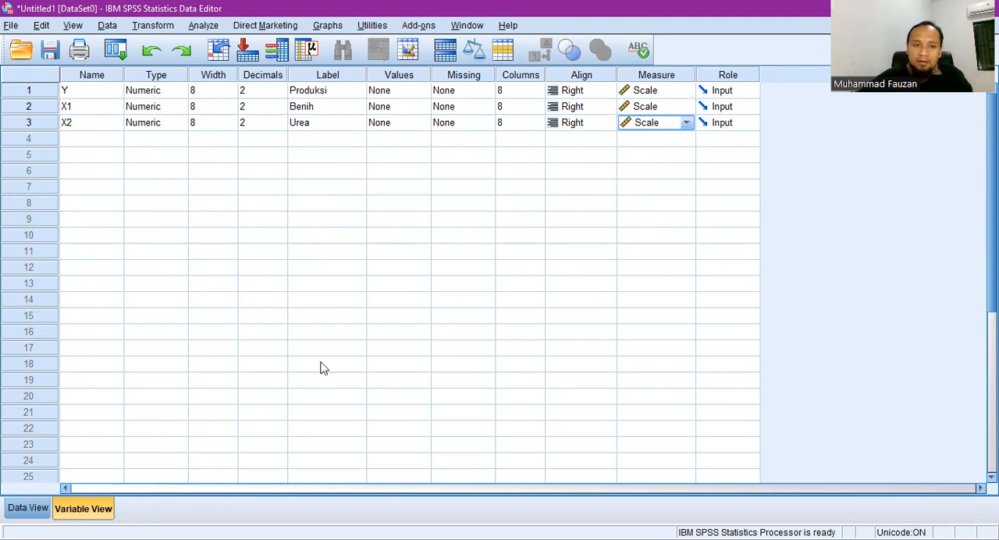
{"action": "left_click", "coordinate": [23, 506]}
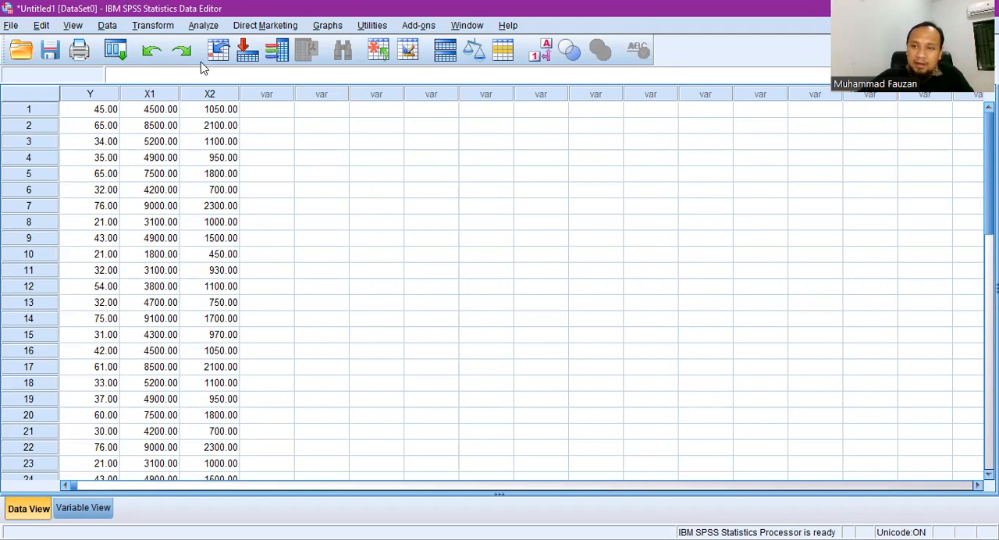
- Set up a linear regression with Produksi [Y] as dependent and Benih [X1] and Urea [X2] as independent variables
{"action": "left_click", "coordinate": [204, 26]}
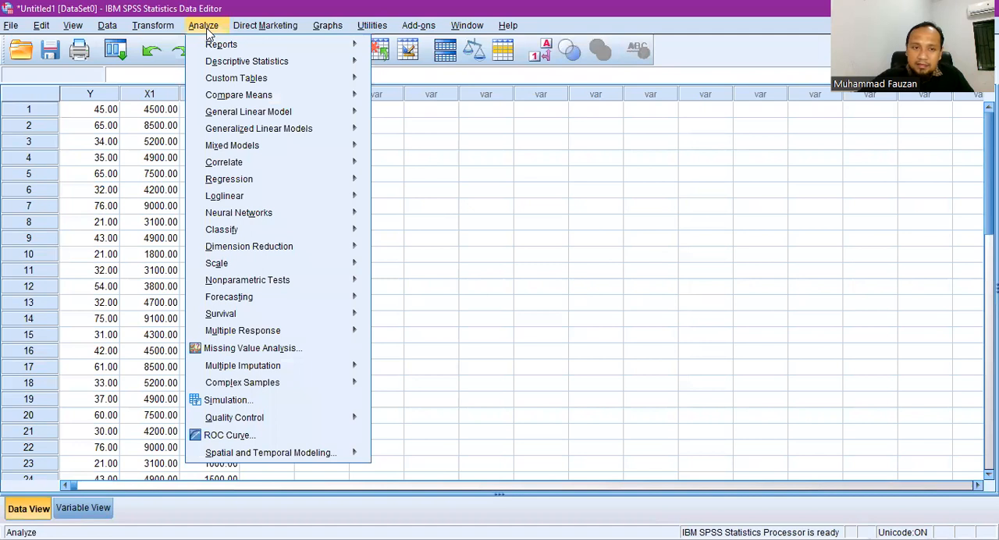
{"action": "mouse_move", "coordinate": [303, 185]}
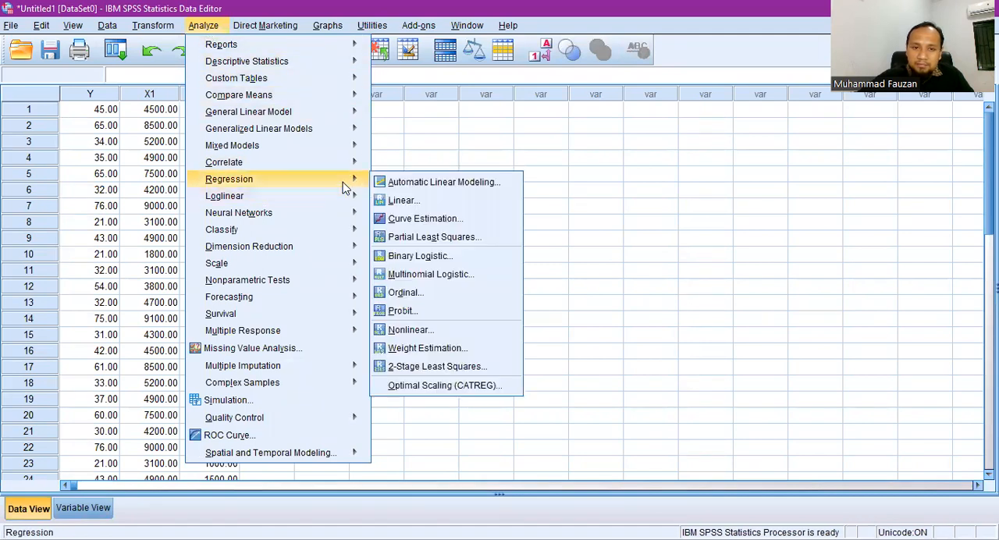
{"action": "left_click", "coordinate": [404, 201]}
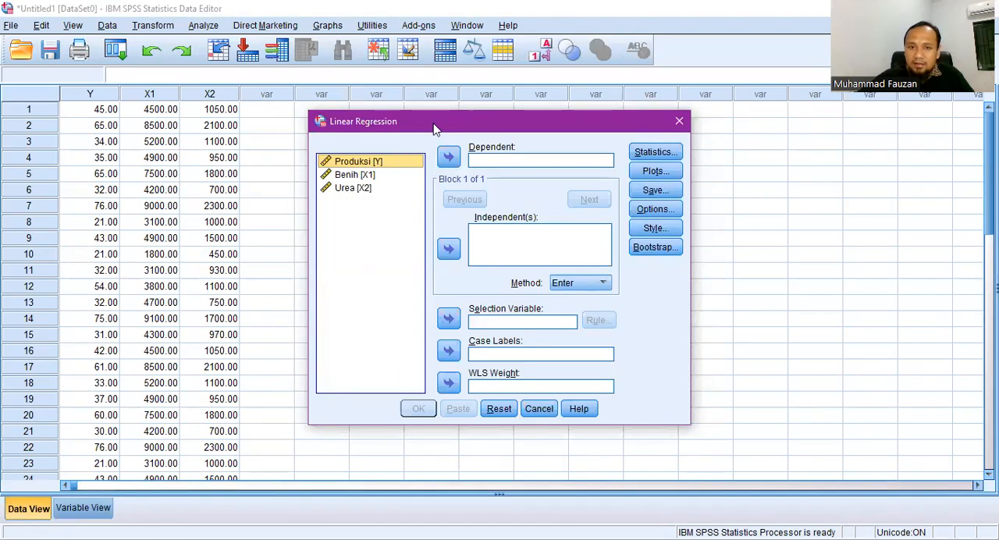
{"action": "left_click", "coordinate": [449, 156]}
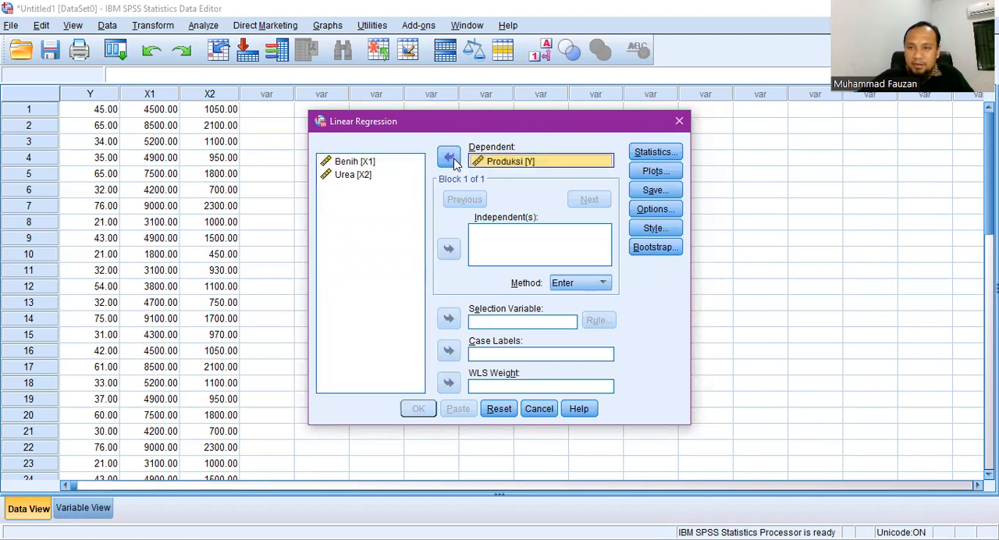
{"action": "left_click", "coordinate": [372, 165]}
{"action": "left_click", "coordinate": [448, 249]}
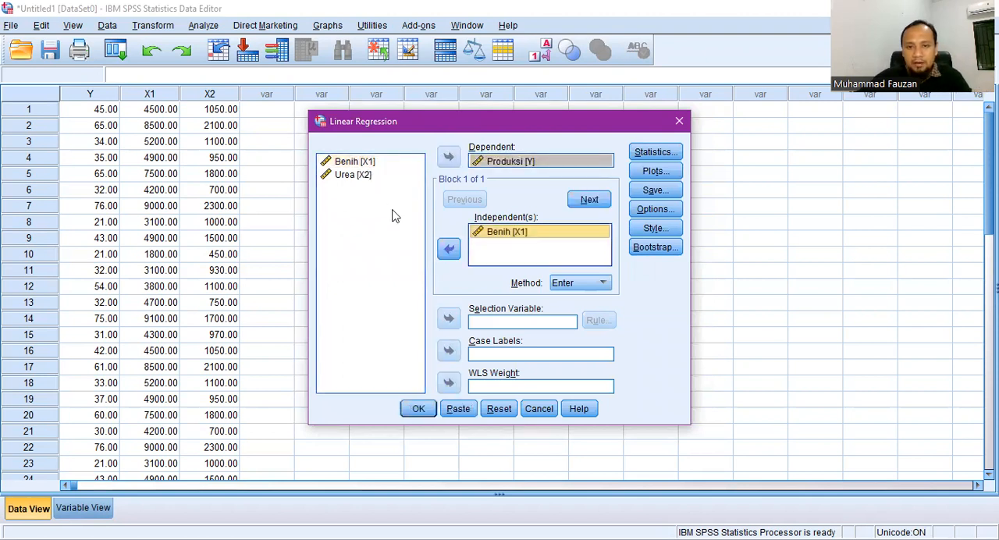
{"action": "left_click", "coordinate": [353, 175]}
{"action": "left_click", "coordinate": [449, 250]}
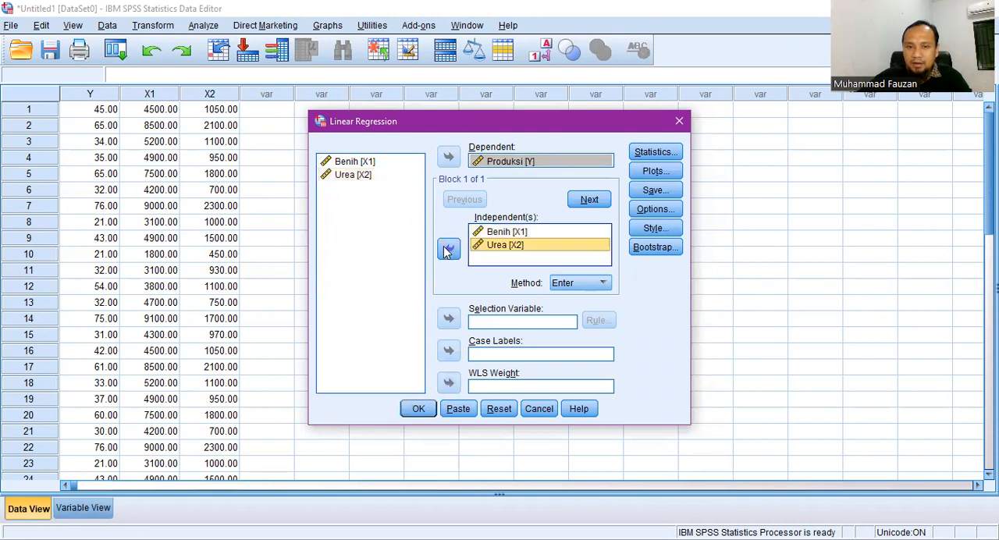
{"action": "left_click", "coordinate": [514, 253]}
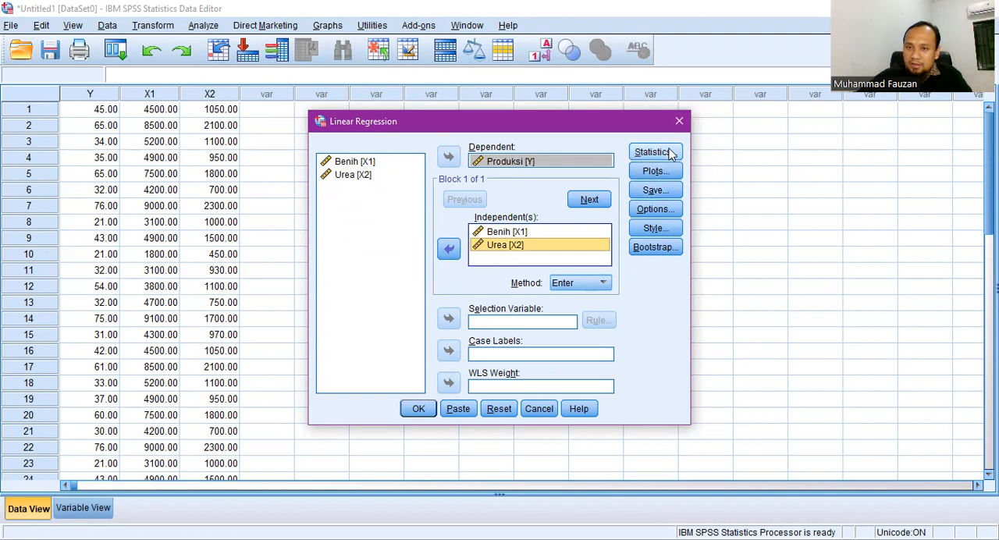
- Choose to save the unstandardized residuals and run the linear regression
{"action": "left_click", "coordinate": [655, 193]}
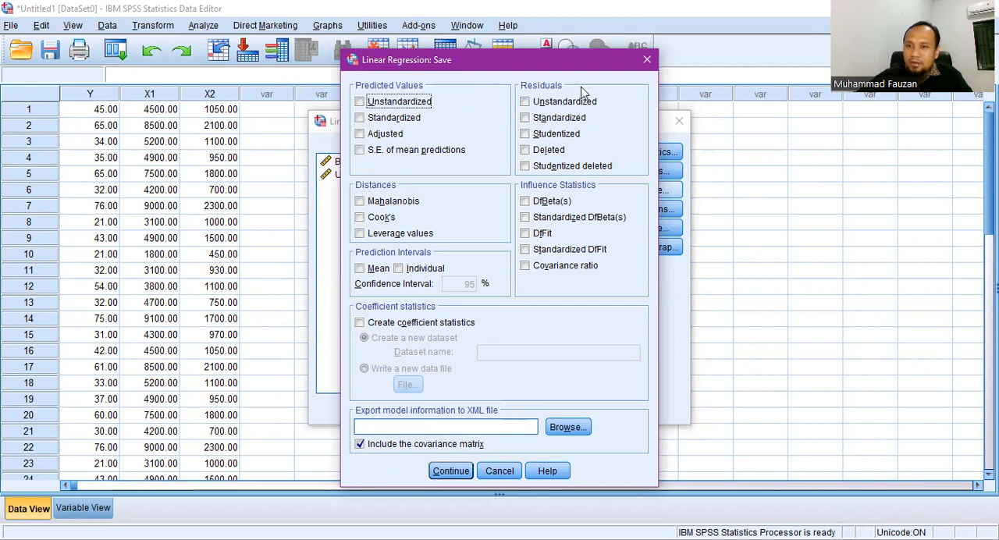
{"action": "left_click", "coordinate": [525, 101]}
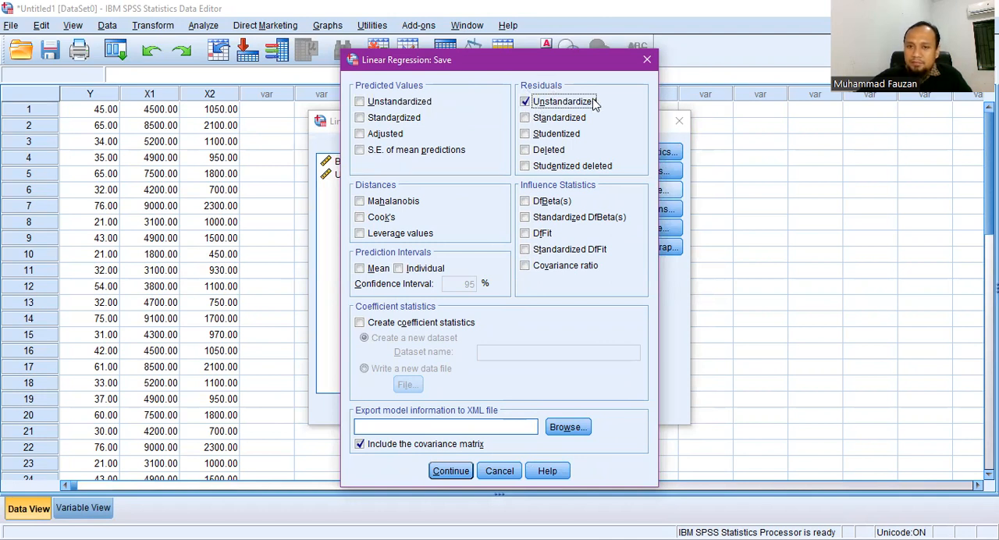
{"action": "left_click", "coordinate": [449, 471]}
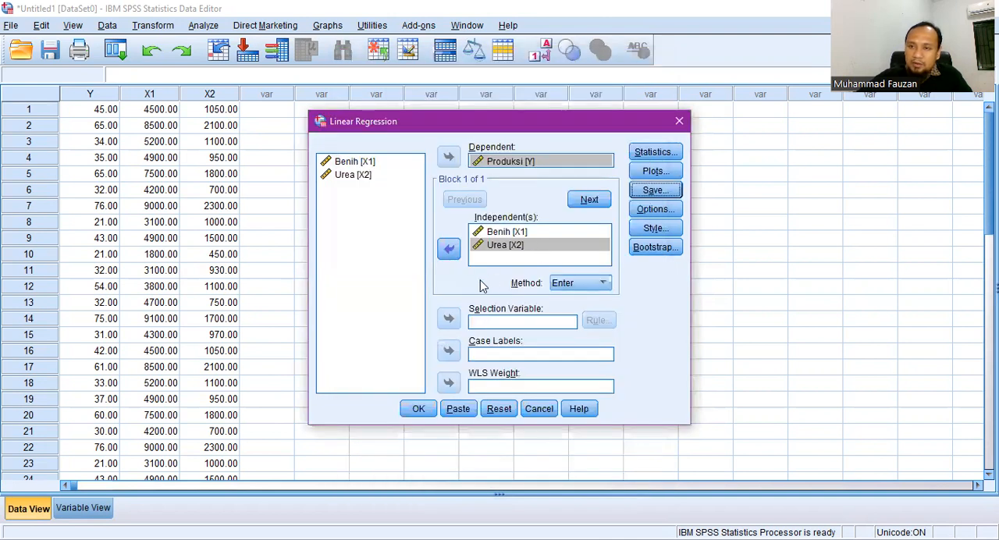
{"action": "left_click", "coordinate": [419, 410]}
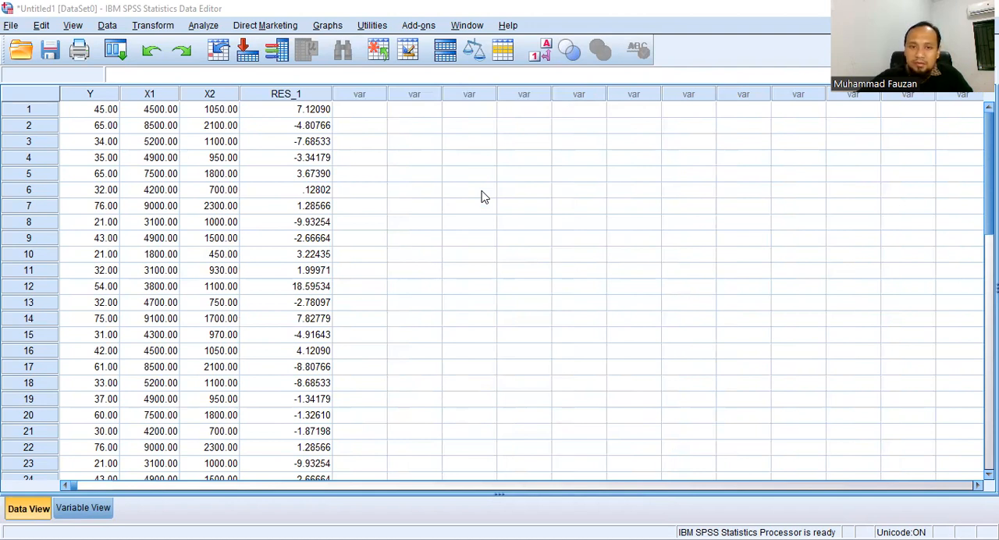
{"action": "left_click", "coordinate": [401, 169]}
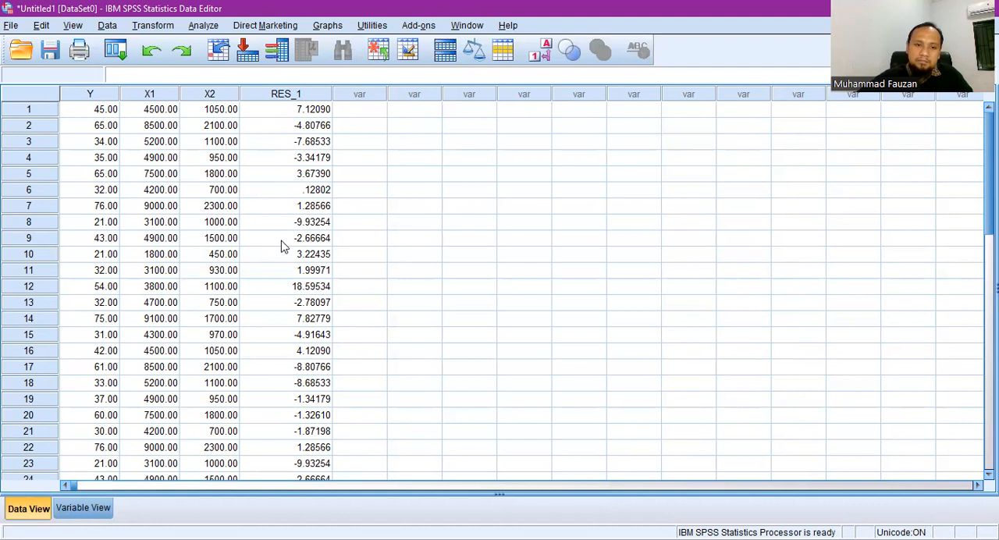
{"action": "scroll", "coordinate": [285, 248], "scroll_direction": "down", "scroll_amount": 5}
{"action": "scroll", "coordinate": [286, 254], "scroll_direction": "up", "scroll_amount": 4}
{"action": "scroll", "coordinate": [286, 253], "scroll_direction": "up", "scroll_amount": 1}
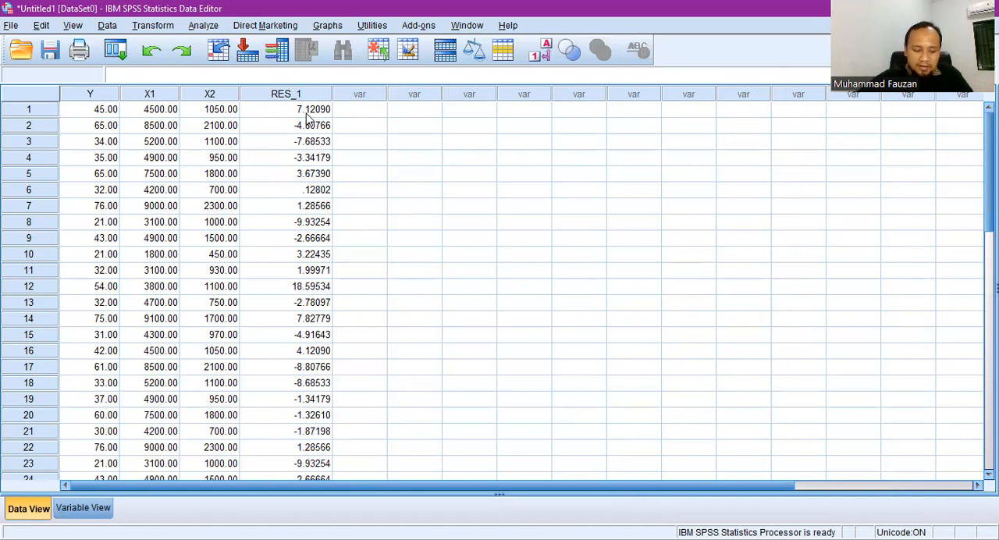
- Start computing a new variable and build the numeric expression ABS(RES_1) from the Abs function and the unstandardized residuals
{"action": "left_click", "coordinate": [163, 30]}
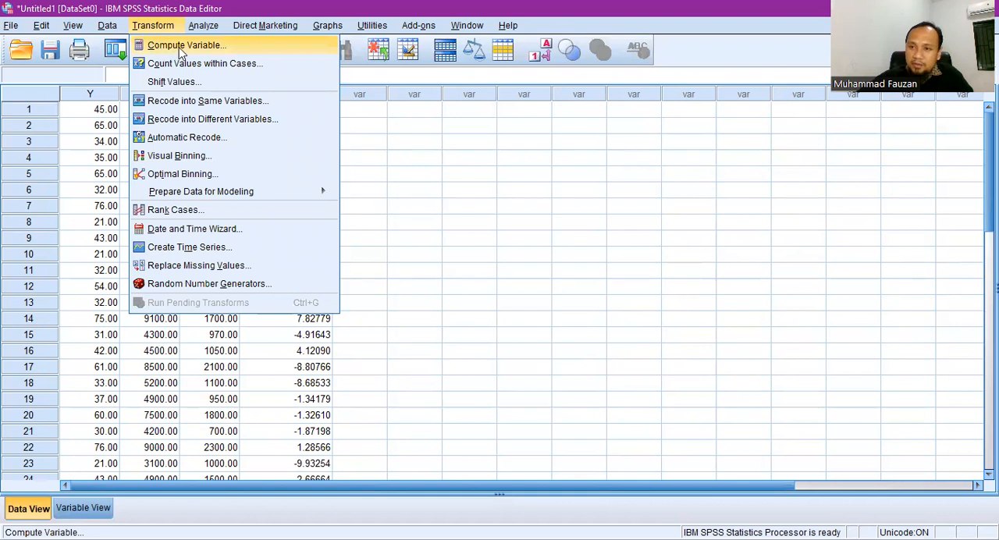
{"action": "left_click", "coordinate": [180, 46]}
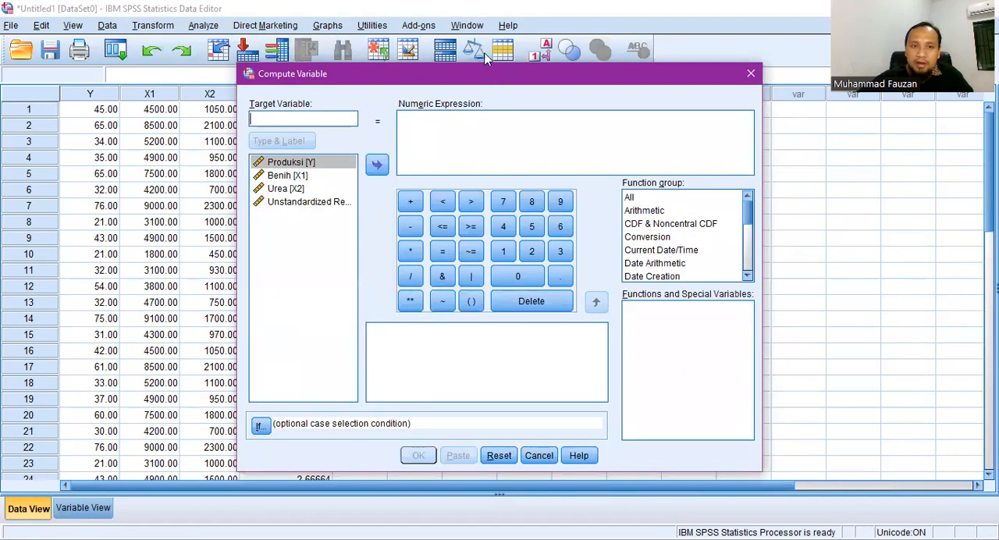
{"action": "left_click_drag", "start_coordinate": [498, 71], "coordinate": [483, 52]}
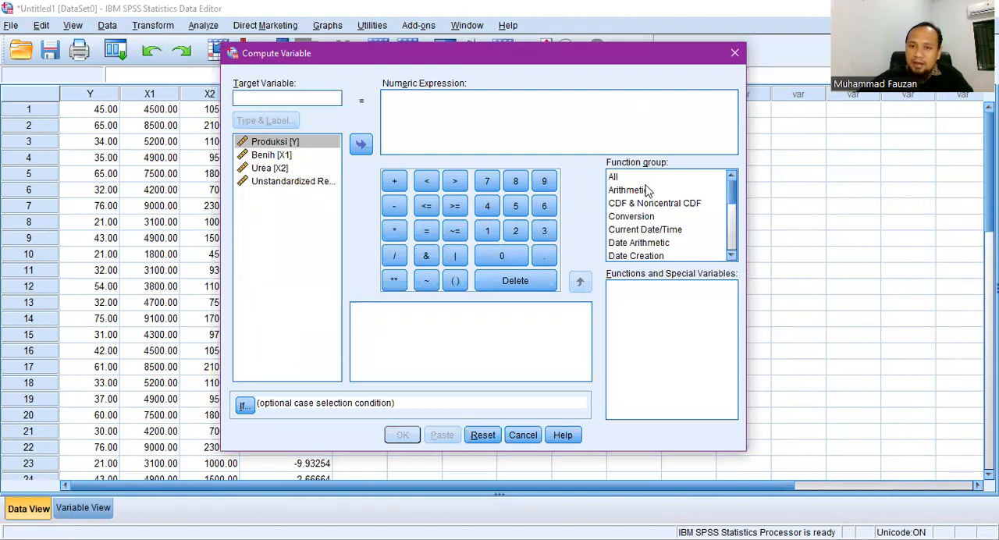
{"action": "left_click", "coordinate": [617, 178]}
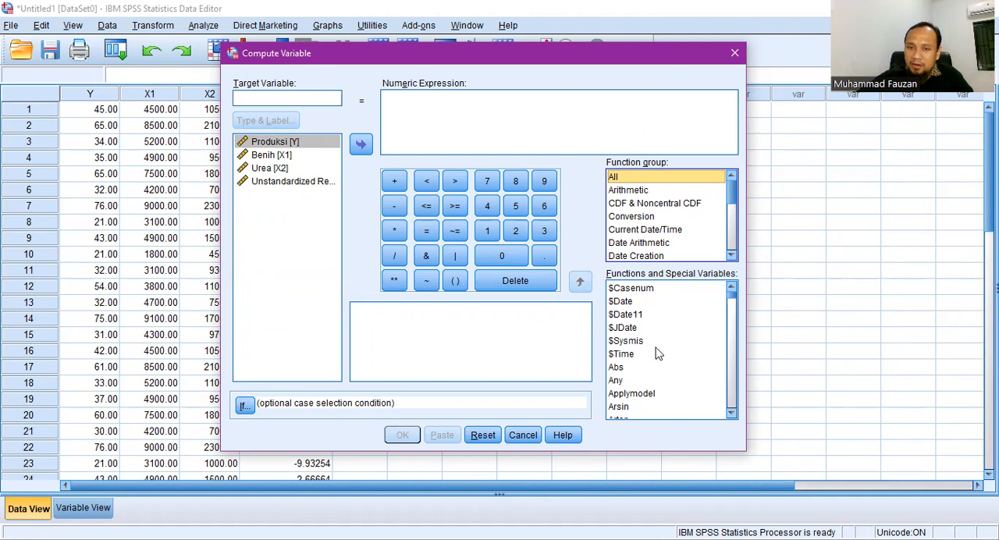
{"action": "left_click", "coordinate": [616, 367]}
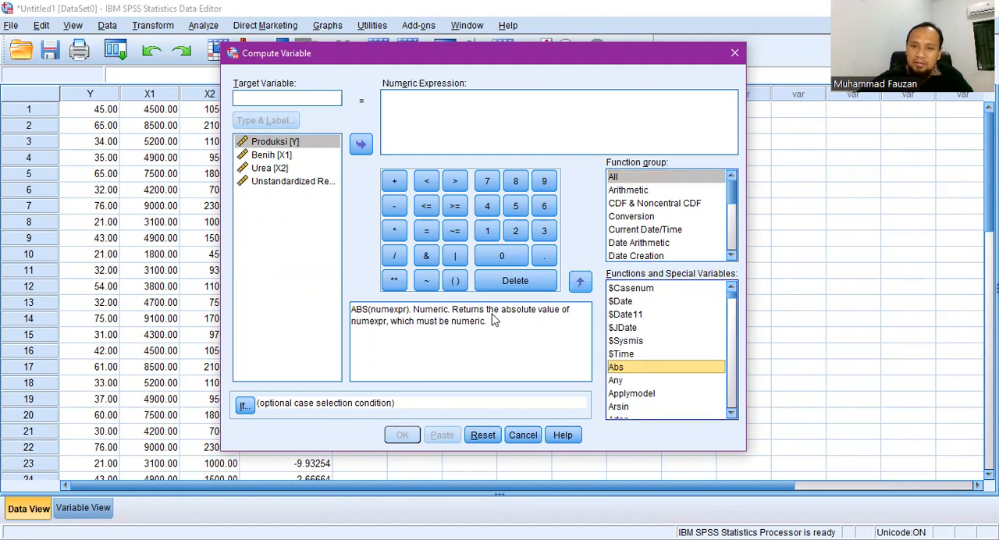
{"action": "left_click", "coordinate": [581, 286]}
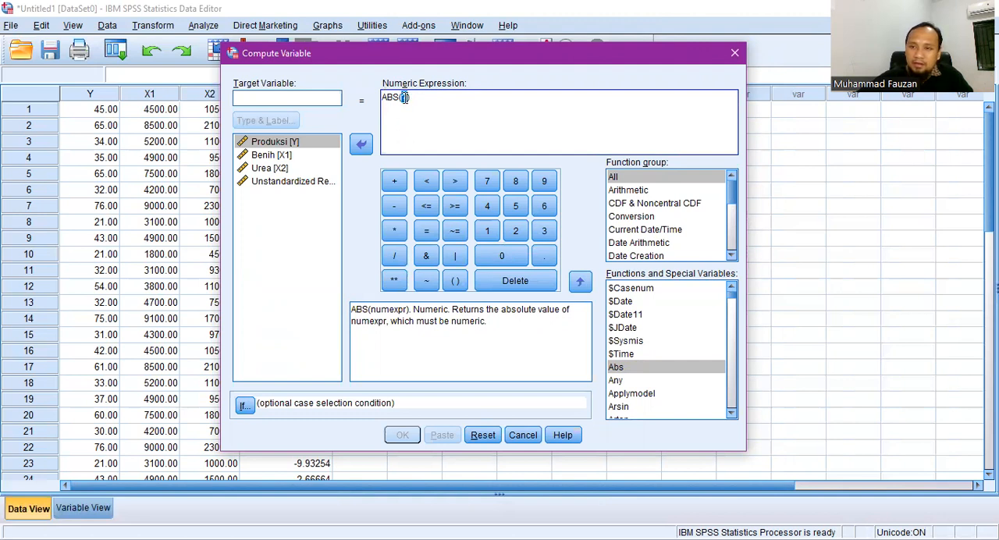
{"action": "left_click", "coordinate": [264, 184]}
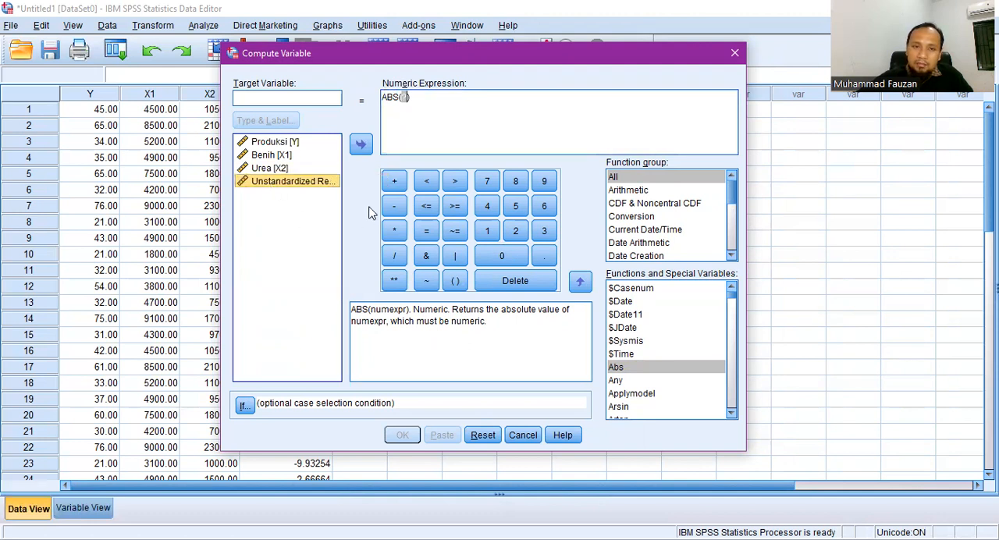
{"action": "left_click", "coordinate": [365, 145]}
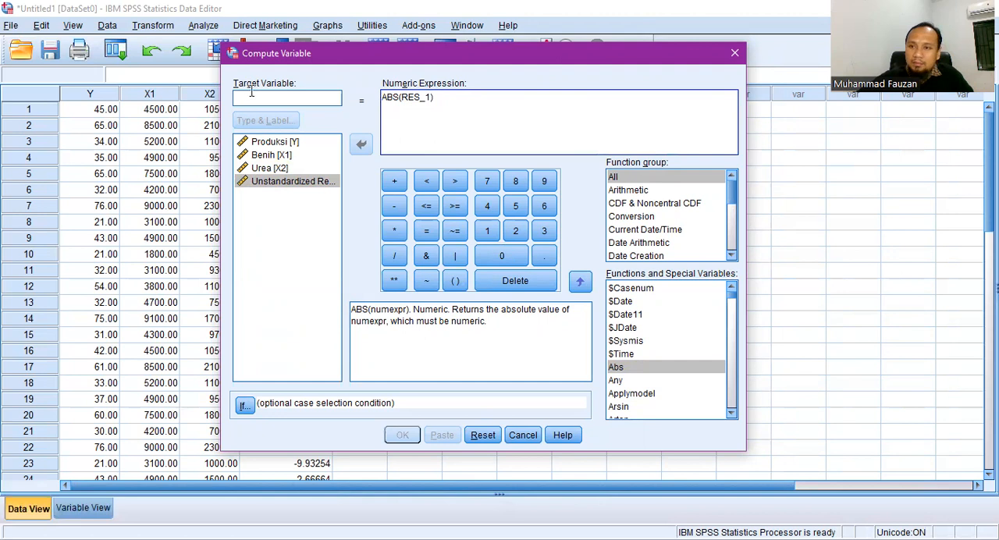
- Name the target variable ABSRES, compute it and check its values across the data rows
{"action": "left_click", "coordinate": [310, 98]}
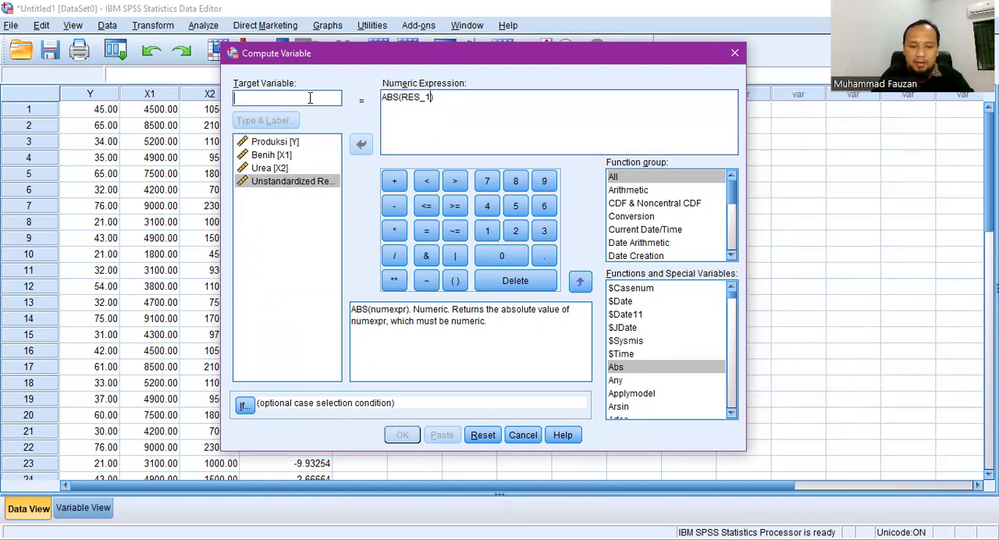
{"action": "type", "text": "A"}
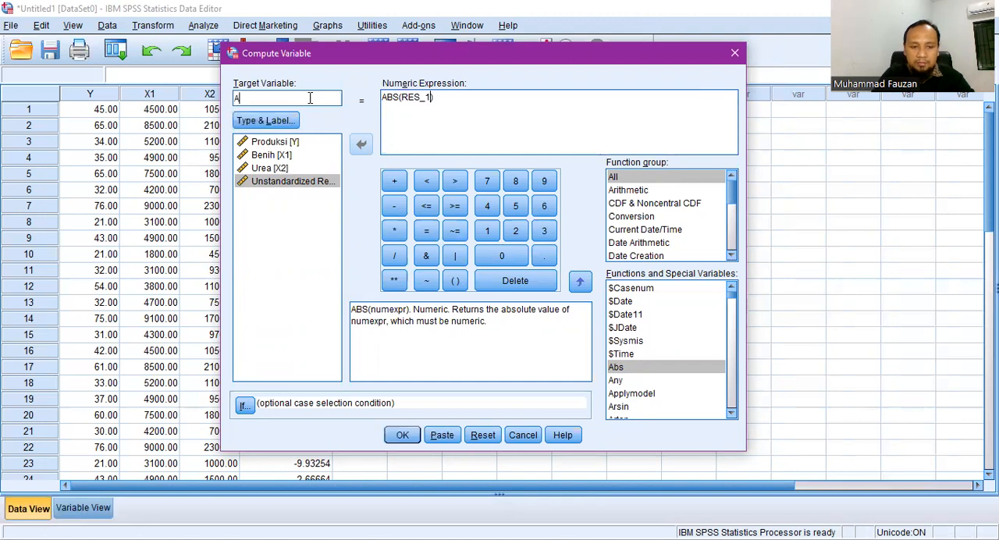
{"action": "type", "text": "BSRES"}
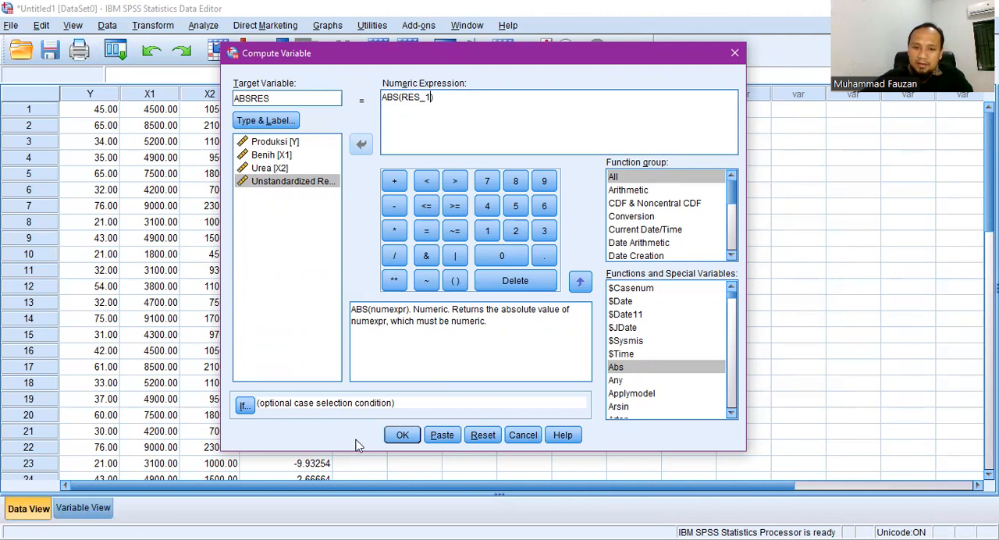
{"action": "left_click", "coordinate": [401, 436]}
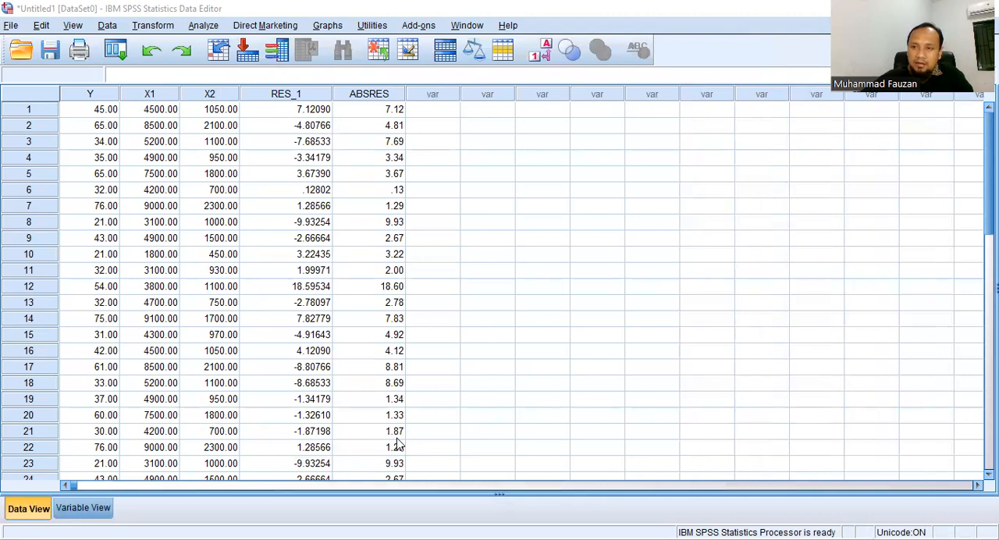
{"action": "left_click", "coordinate": [498, 174]}
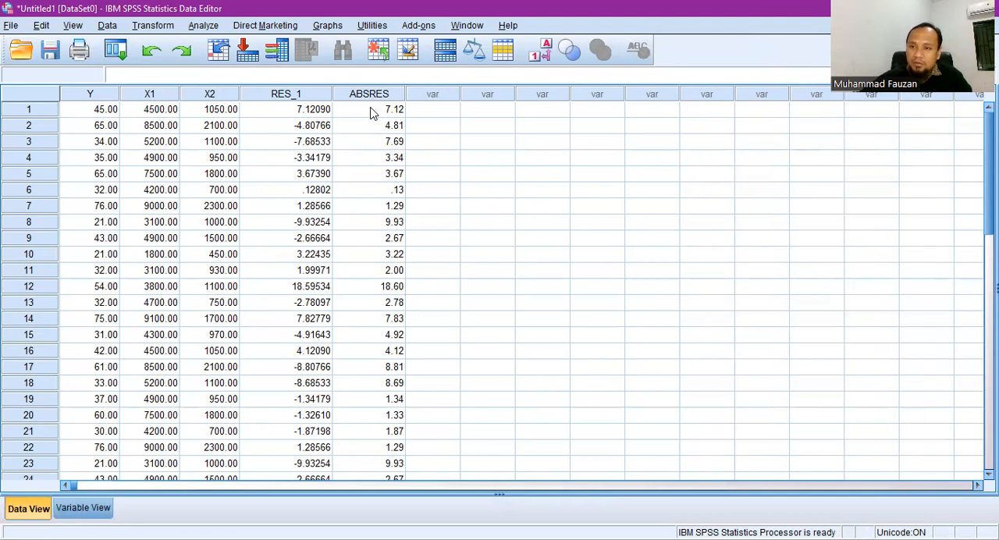
{"action": "scroll", "coordinate": [364, 191], "scroll_direction": "down", "scroll_amount": 6}
{"action": "scroll", "coordinate": [368, 205], "scroll_direction": "up", "scroll_amount": 3}
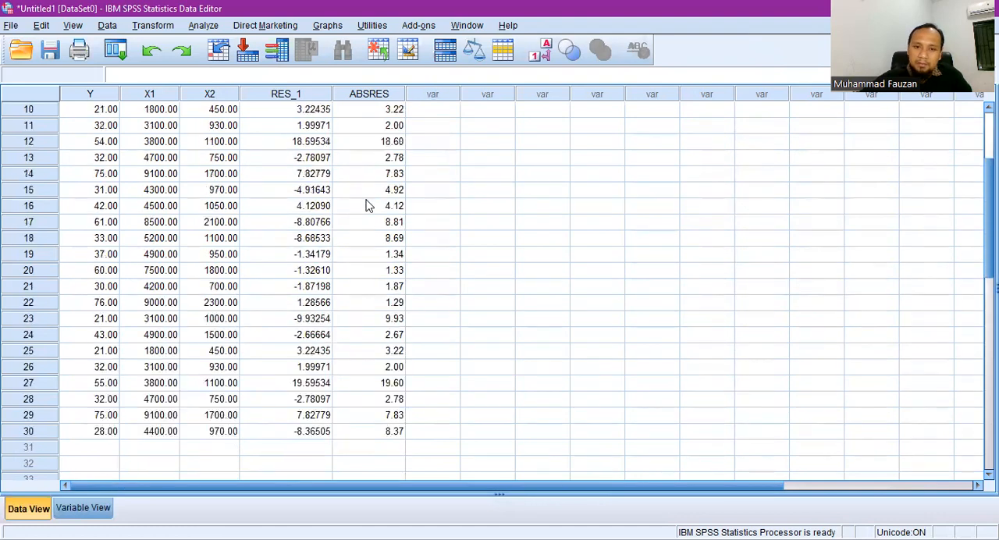
{"action": "scroll", "coordinate": [369, 205], "scroll_direction": "up", "scroll_amount": 3}
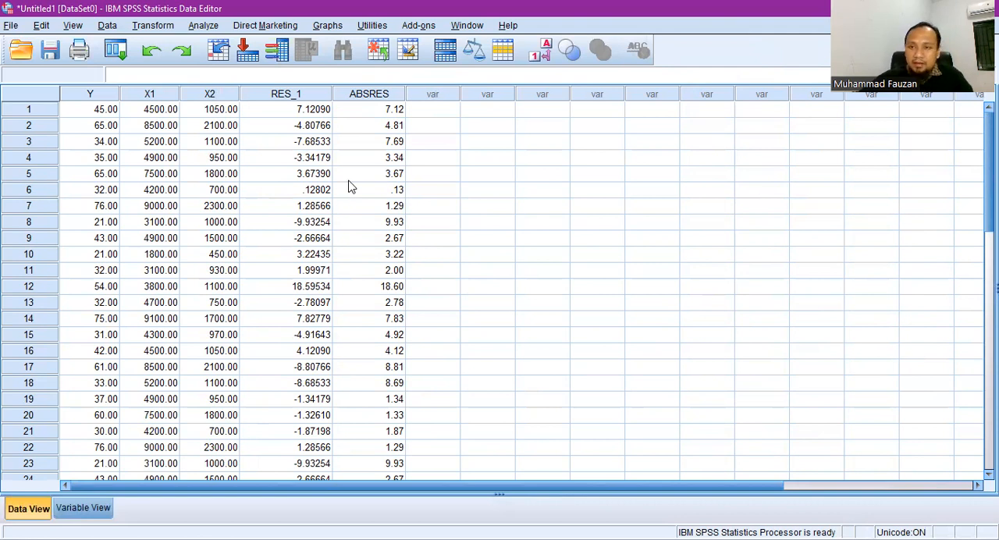
- Reset the linear regression setup and assign ABSRES as dependent with Benih [X1] and Urea [X2] as independent variables
{"action": "left_click", "coordinate": [206, 28]}
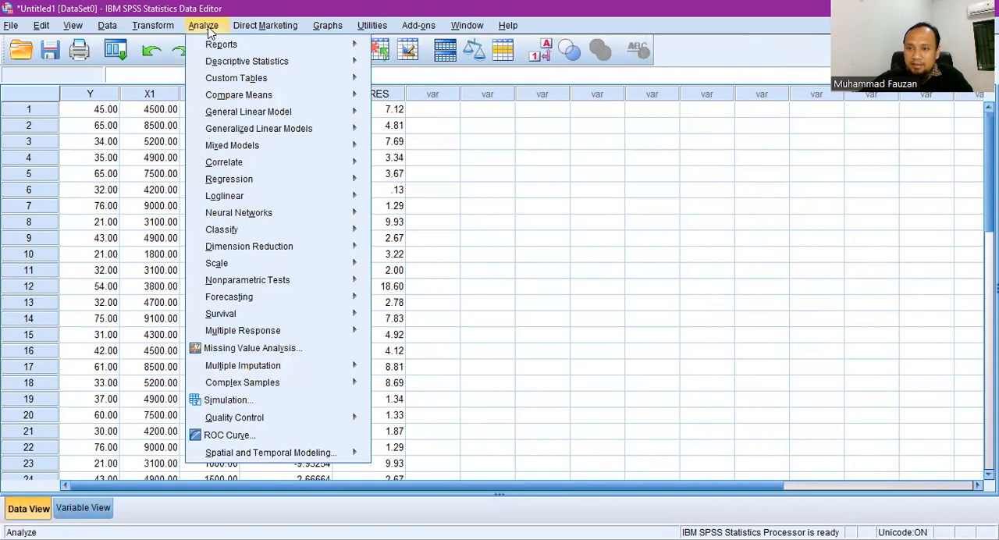
{"action": "mouse_move", "coordinate": [311, 185]}
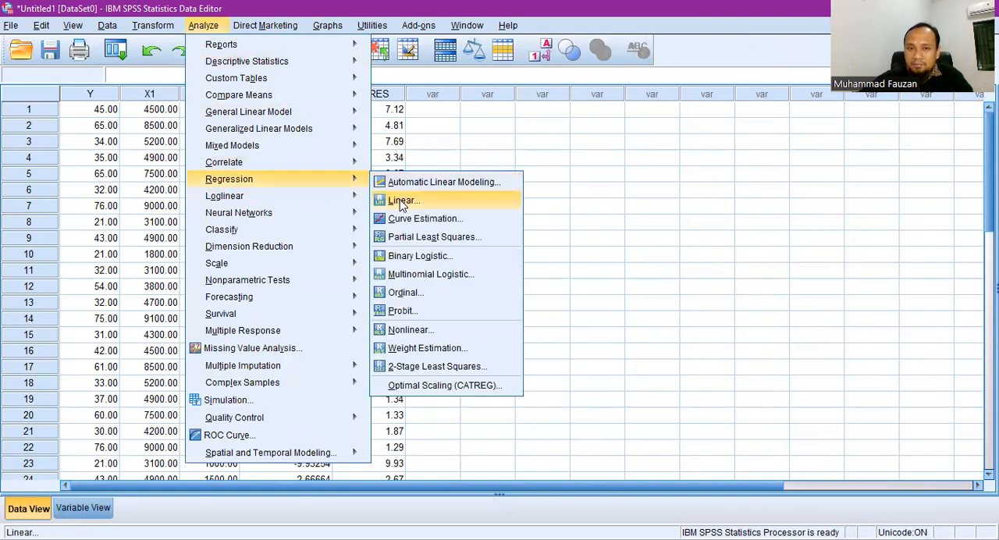
{"action": "left_click", "coordinate": [401, 202]}
{"action": "left_click", "coordinate": [441, 248]}
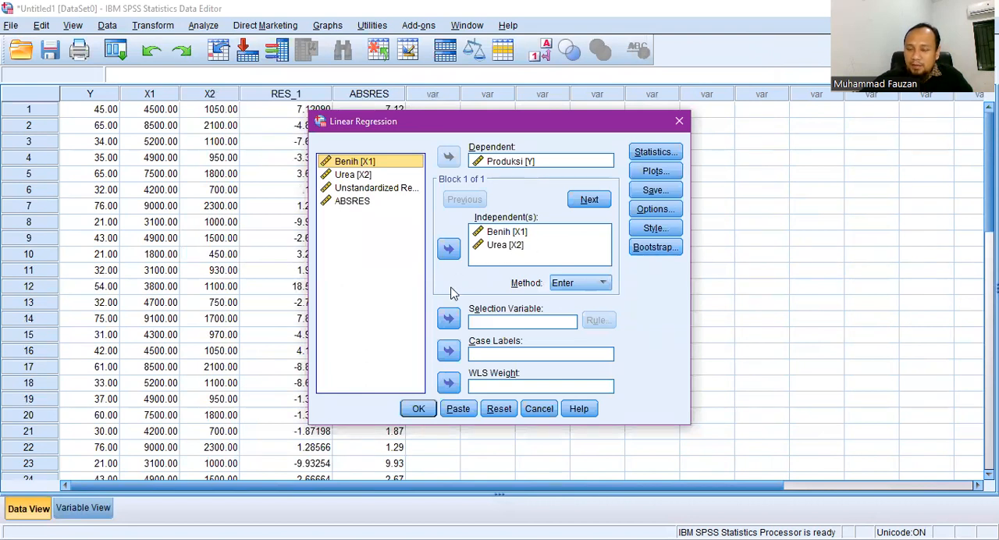
{"action": "left_click", "coordinate": [500, 411]}
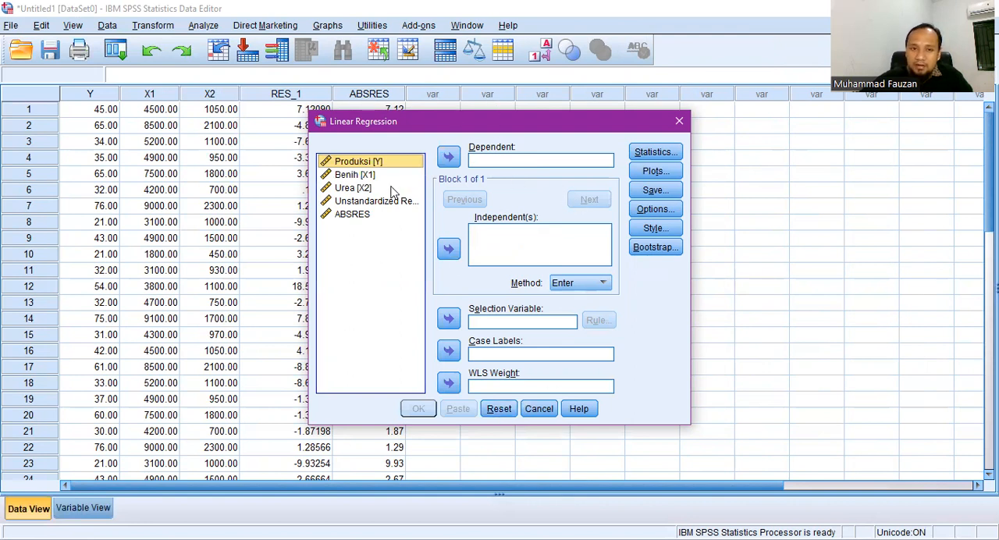
{"action": "left_click", "coordinate": [354, 219]}
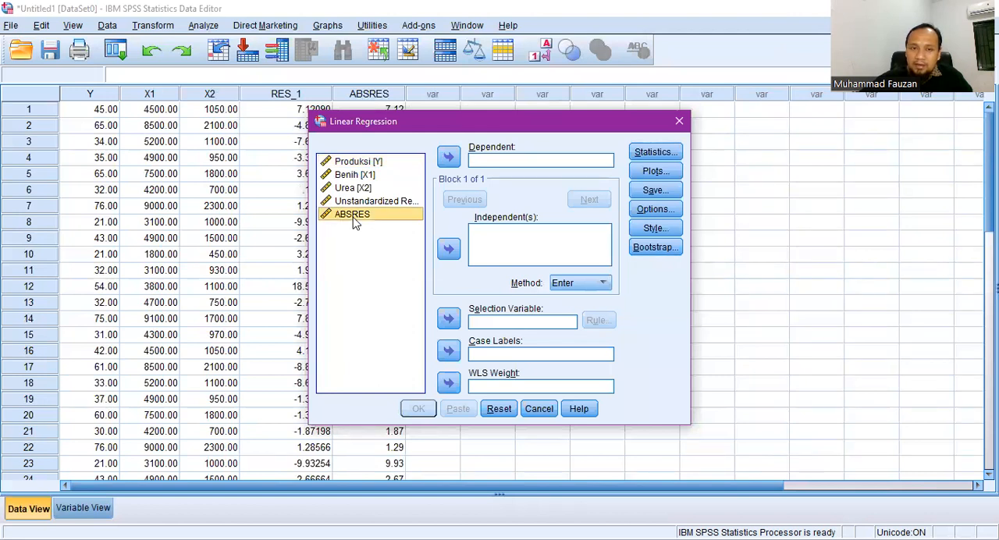
{"action": "left_click", "coordinate": [448, 157]}
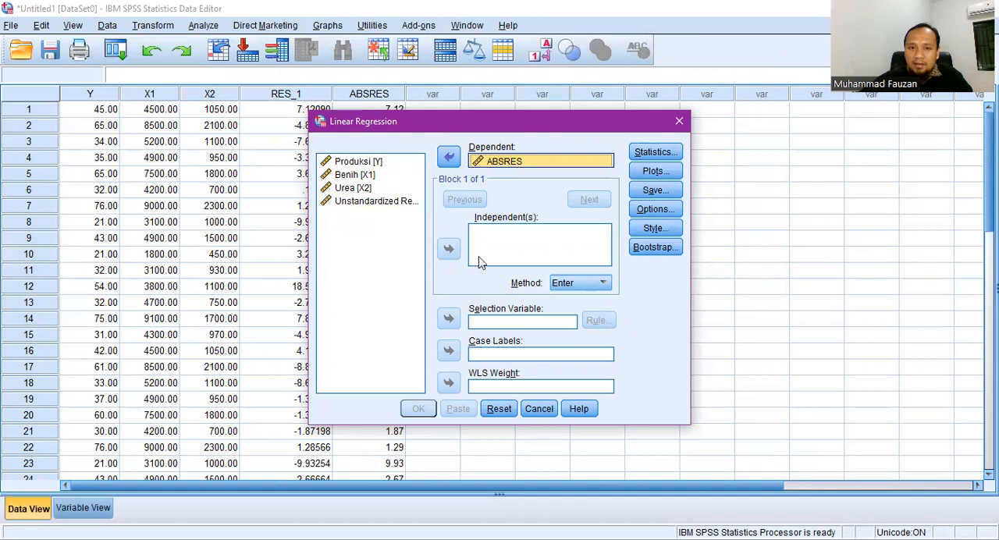
{"action": "left_click", "coordinate": [355, 175]}
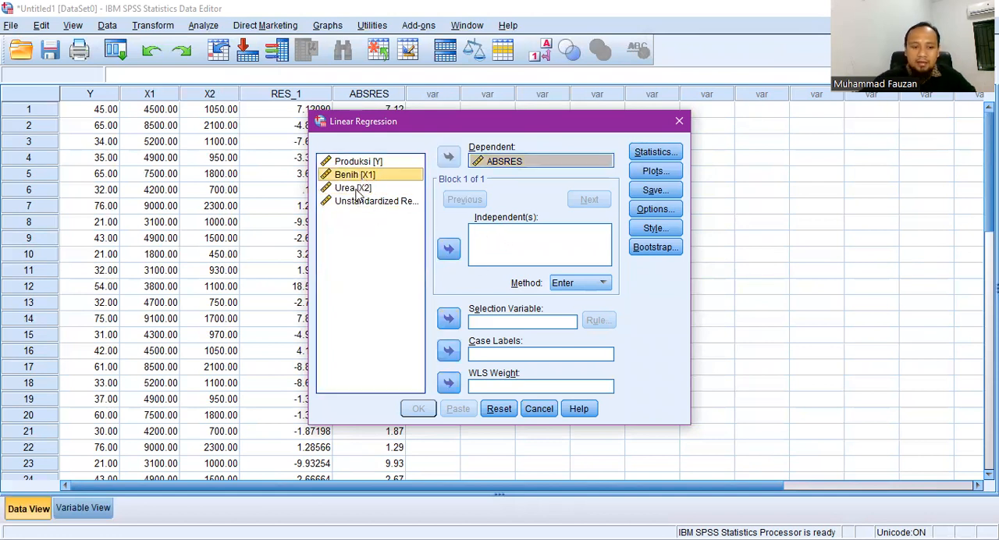
{"action": "left_click", "coordinate": [353, 189], "text": "shift"}
{"action": "left_click", "coordinate": [449, 248]}
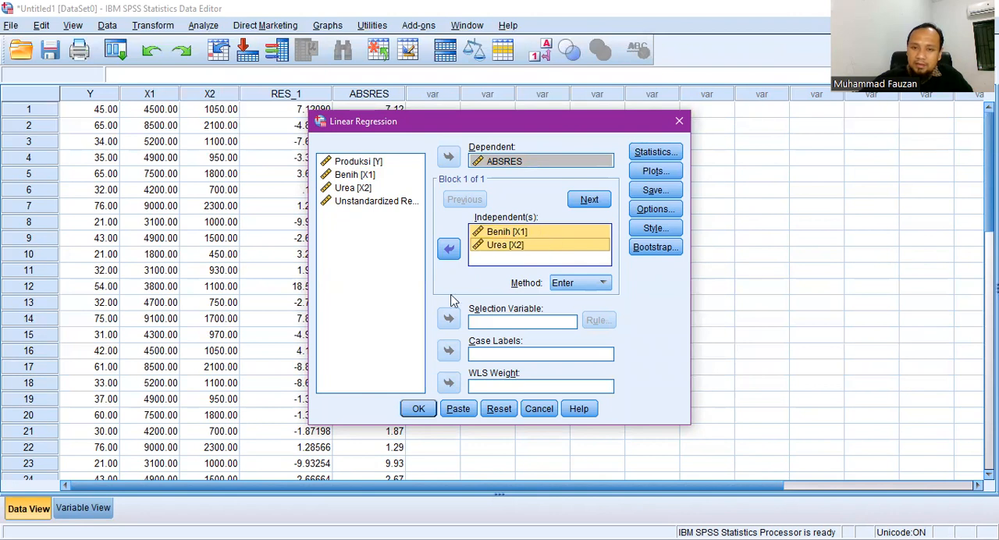
- Run the regression on ABSRES and examine the significance values in the Coefficients table
{"action": "left_click", "coordinate": [418, 411]}
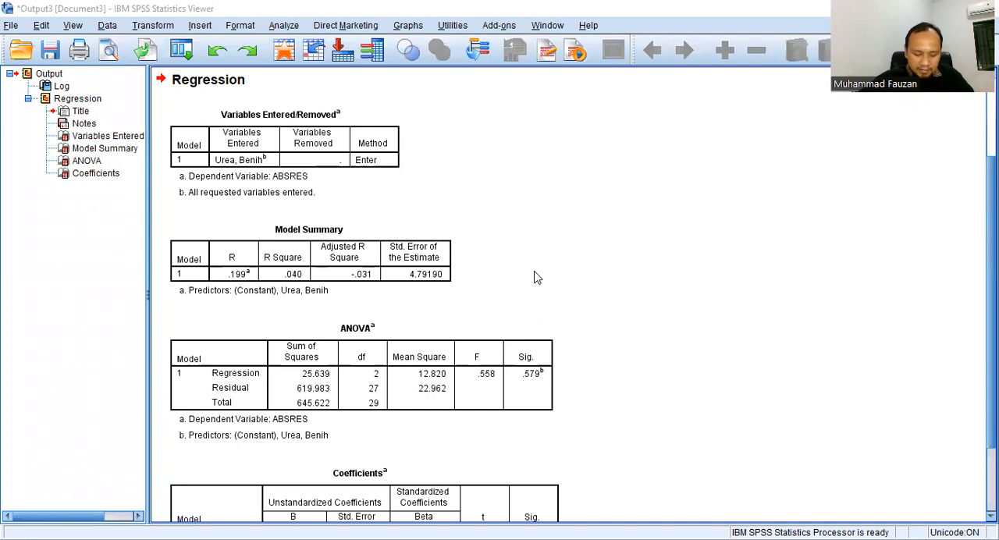
{"action": "scroll", "coordinate": [536, 277], "scroll_direction": "down", "scroll_amount": 3}
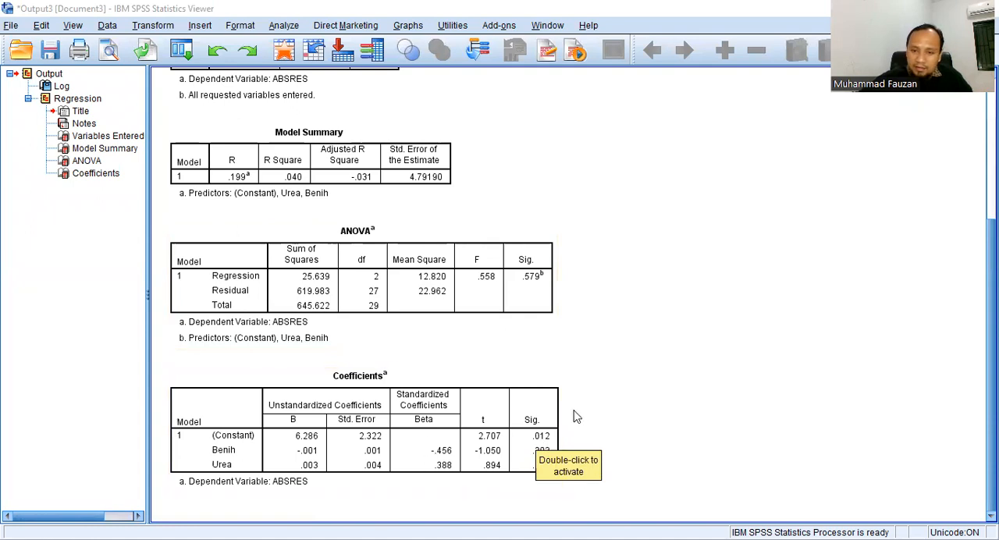
{"action": "left_click", "coordinate": [626, 397]}
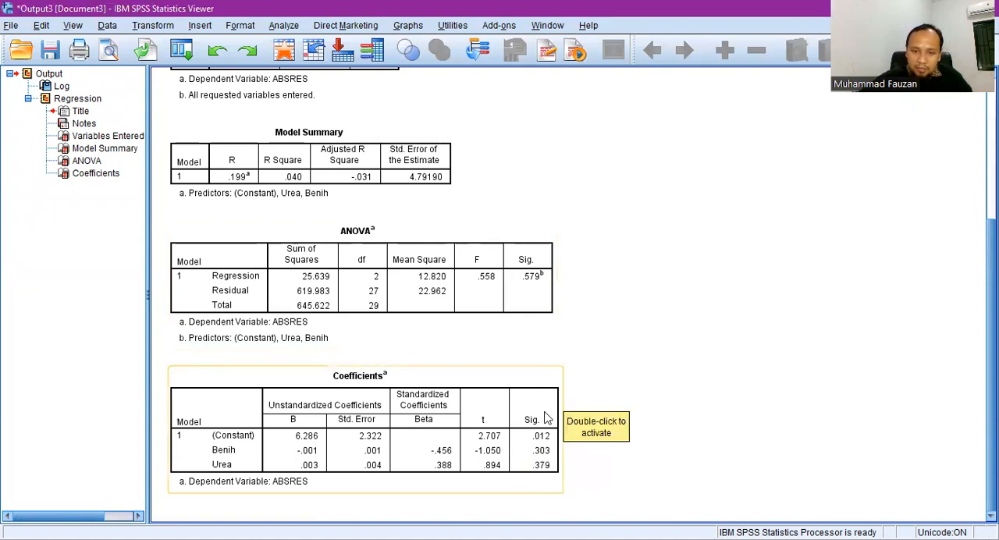